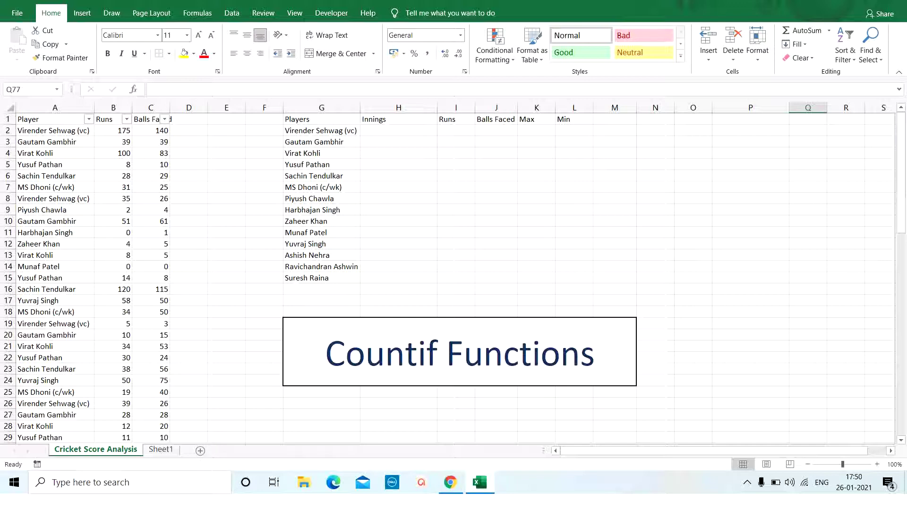
- Inspect the first summary player's formula and browse the repeated player names in column A
click(336, 131)
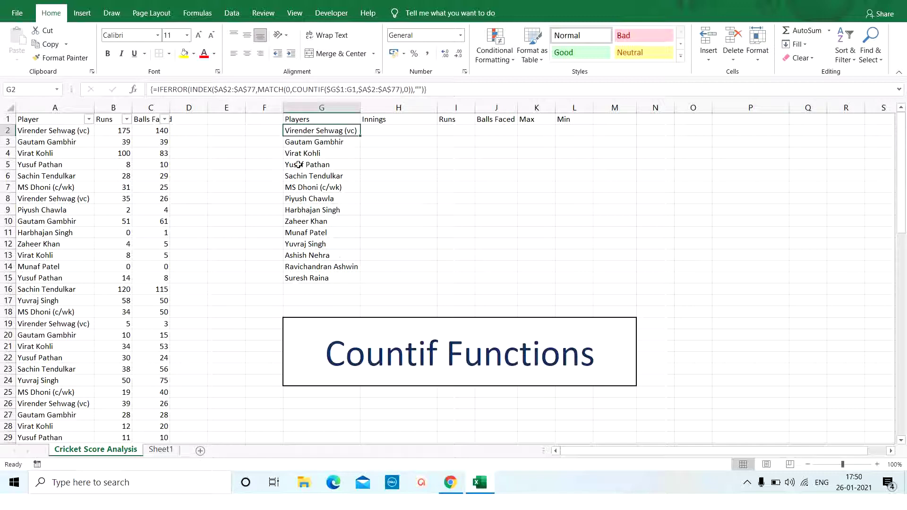
click(395, 132)
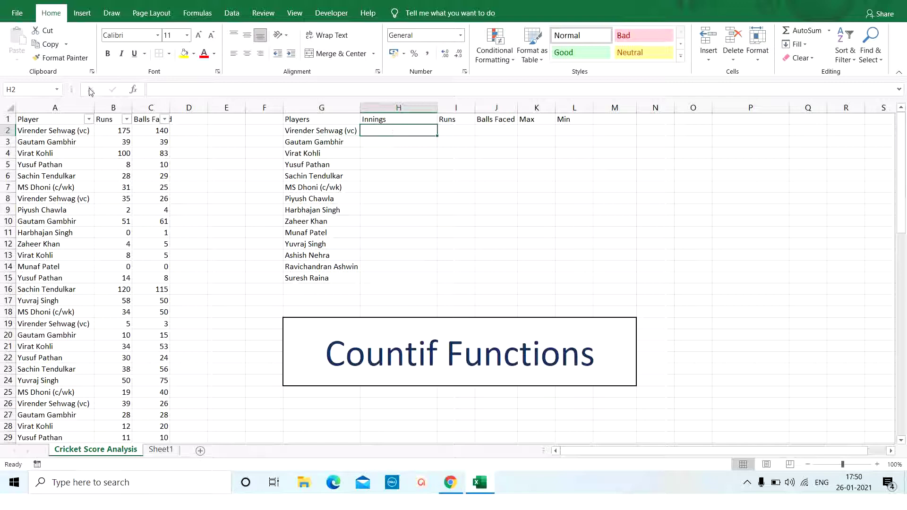
click(61, 132)
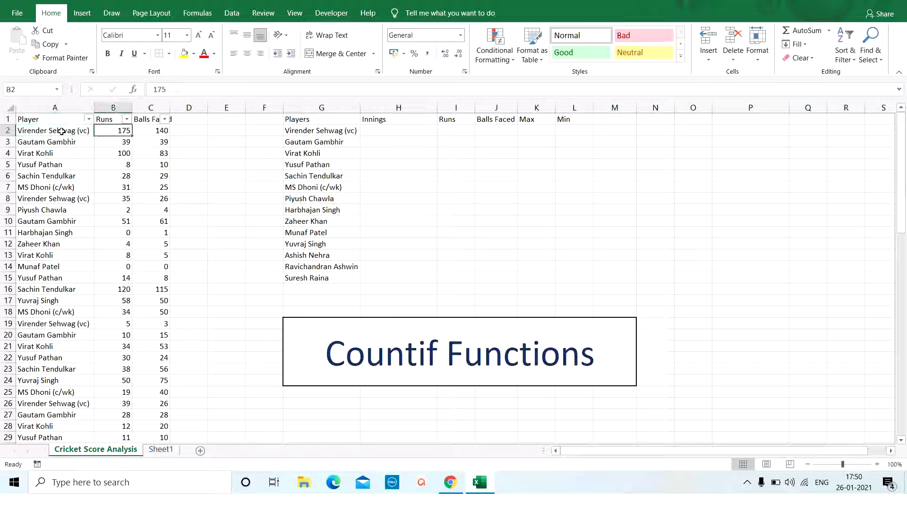
key(Down)
key(Down)
key(Down)
key(Down)
key(Down)
key(Down)
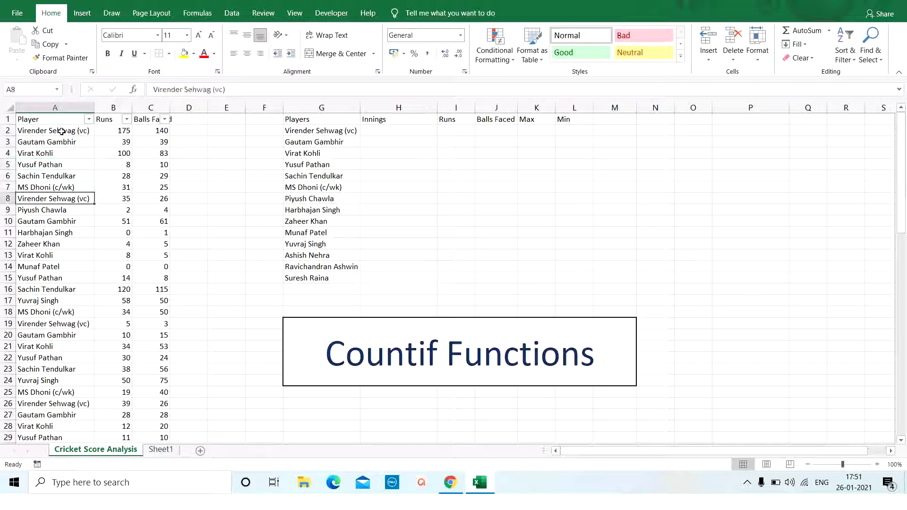
key(Down)
key(Down)
key(Down)
key(Down)
key(Down)
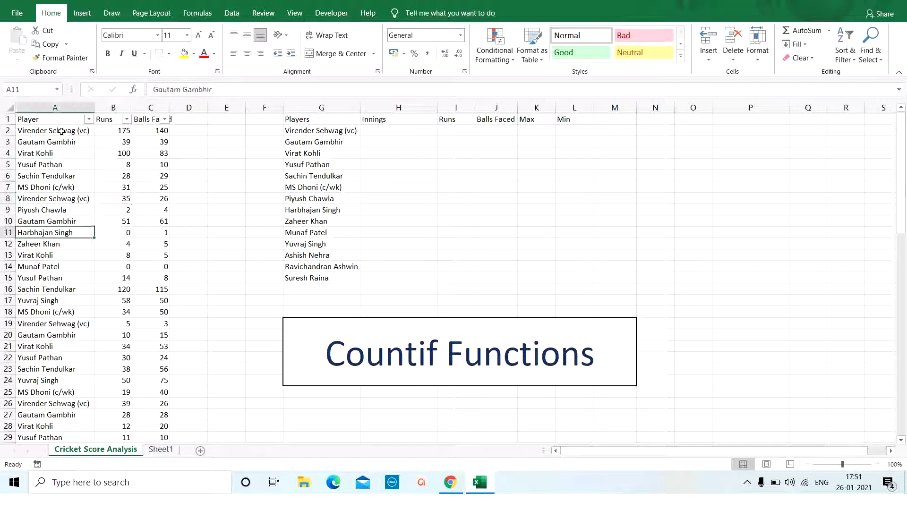
key(Down)
key(Down)
key(Down)
key(Down)
key(Down)
key(Down)
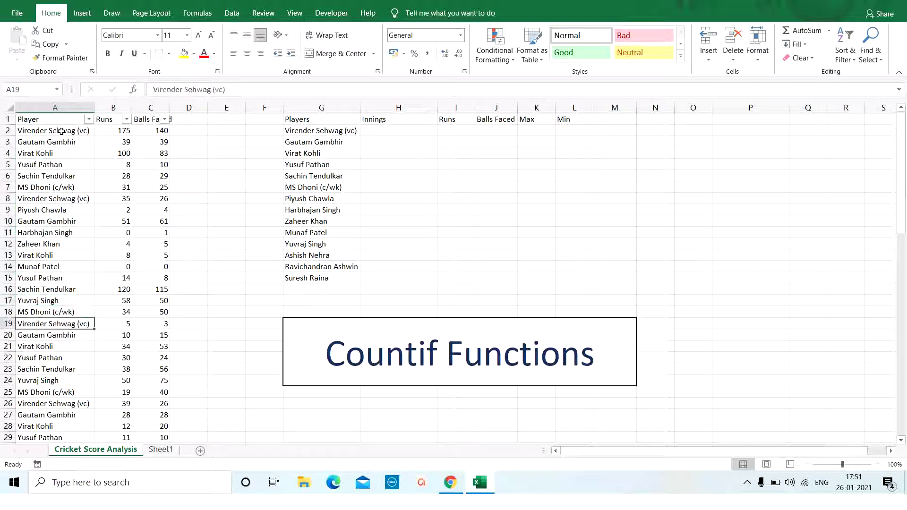
key(Right)
key(Left)
key(Up)
key(Up)
key(Up)
key(Up)
key(Up)
key(Up)
key(Up)
key(Up)
key(Up)
key(Up)
key(Up)
key(Up)
key(Up)
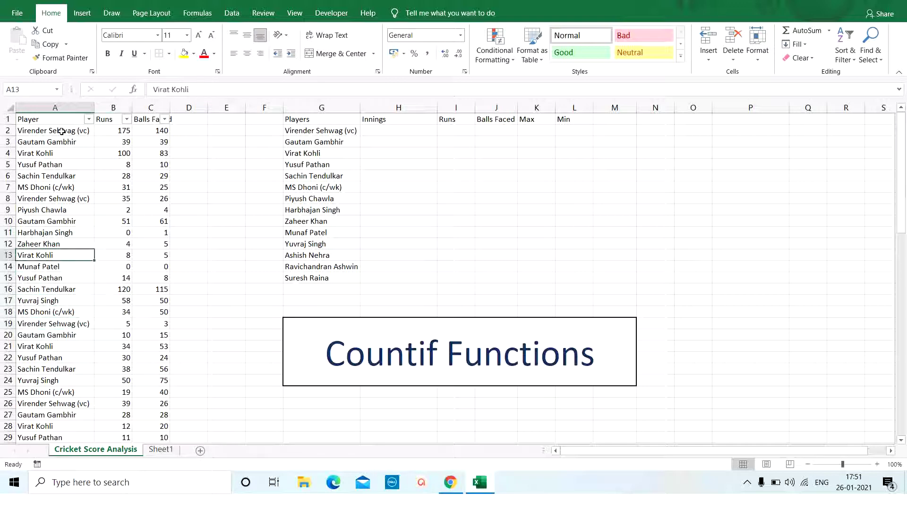
key(Up)
key(Up)
key(Up)
key(Up)
key(Down)
key(Down)
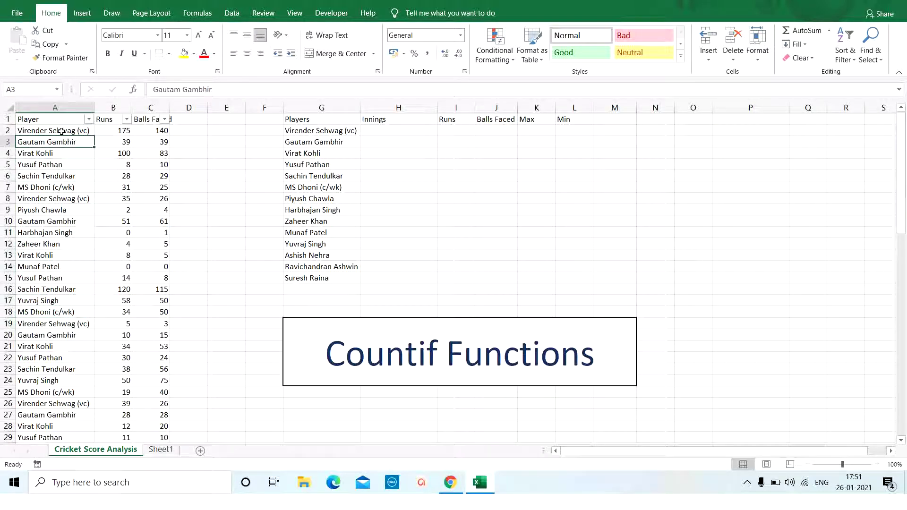
key(Down)
key(Down)
key(Down)
key(Down)
key(Down)
key(Down)
key(Down)
key(Down)
key(Down)
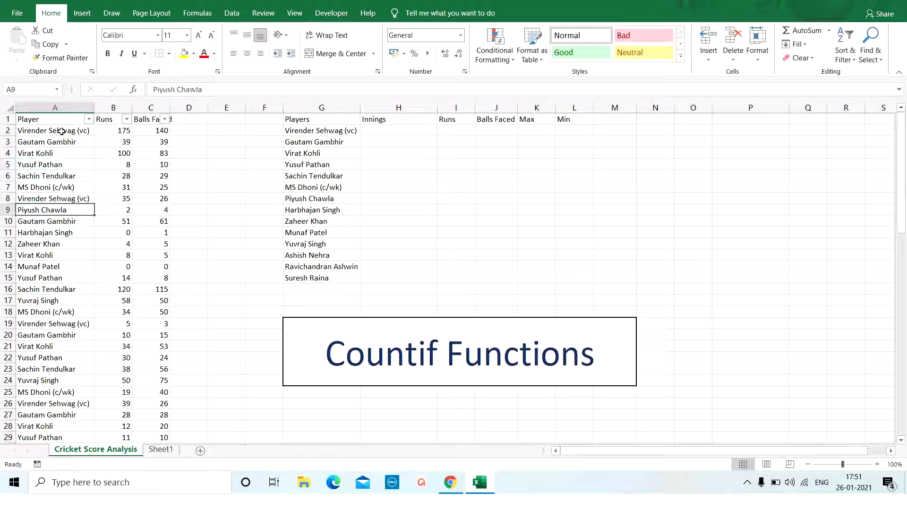
key(Down)
key(Down)
key(Down)
key(Down)
key(Down)
key(Down)
key(Down)
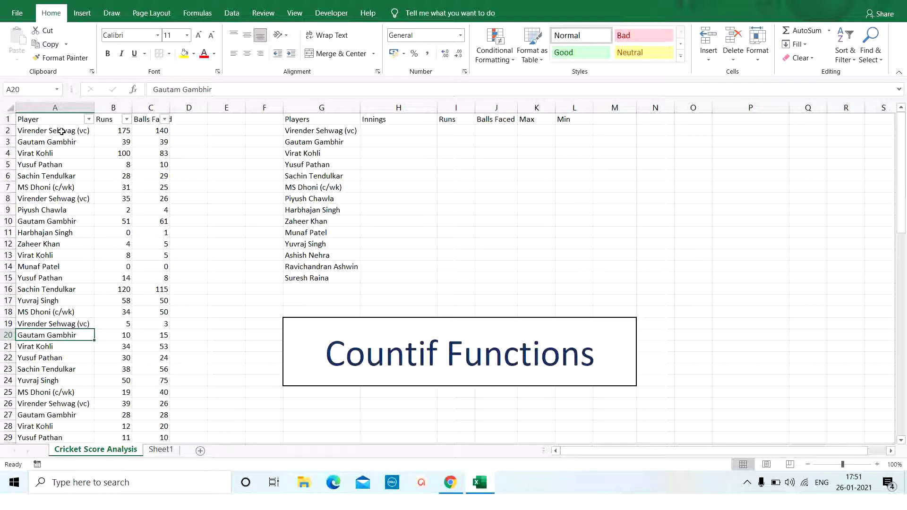
- Start =COUNTIF( in H2 with the player range A2:A77
click(396, 127)
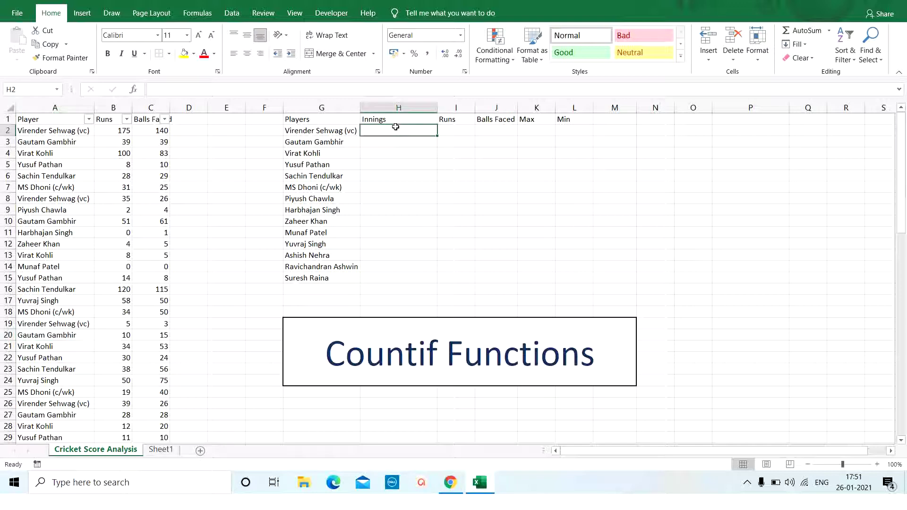
text(=)
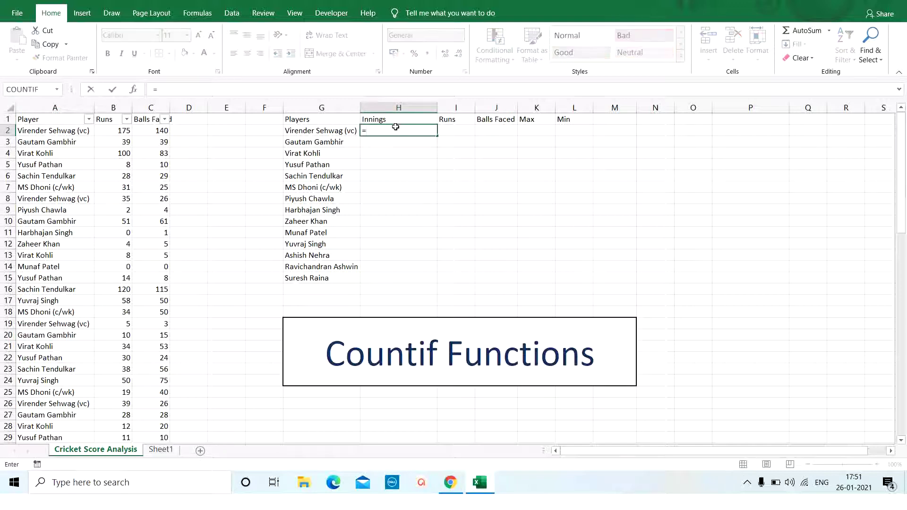
text(coun)
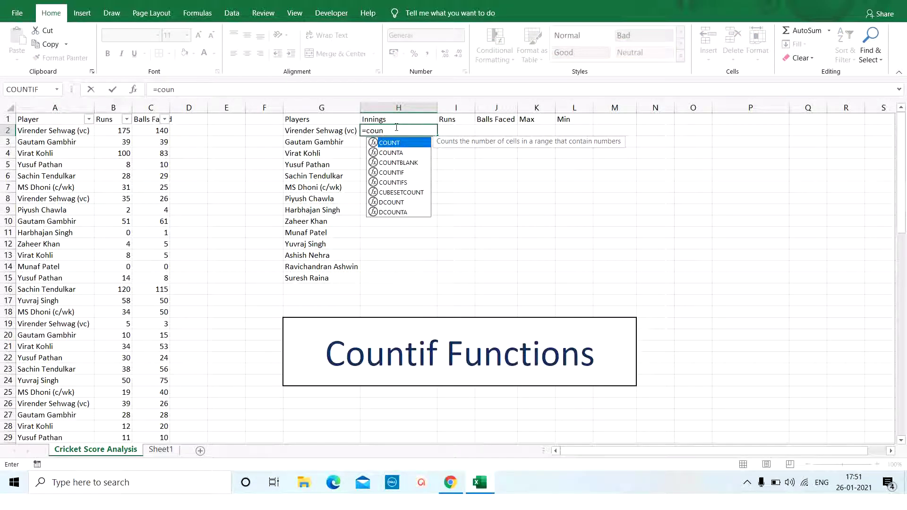
text(tif)
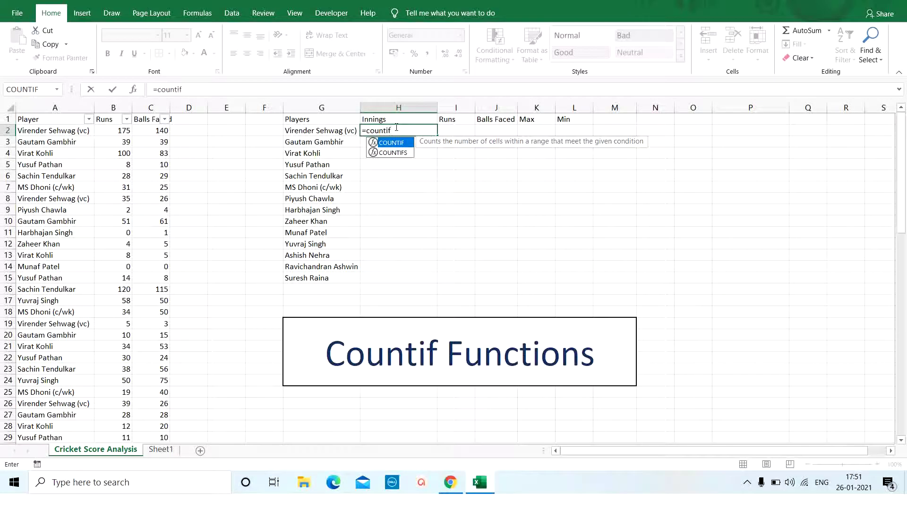
text(()
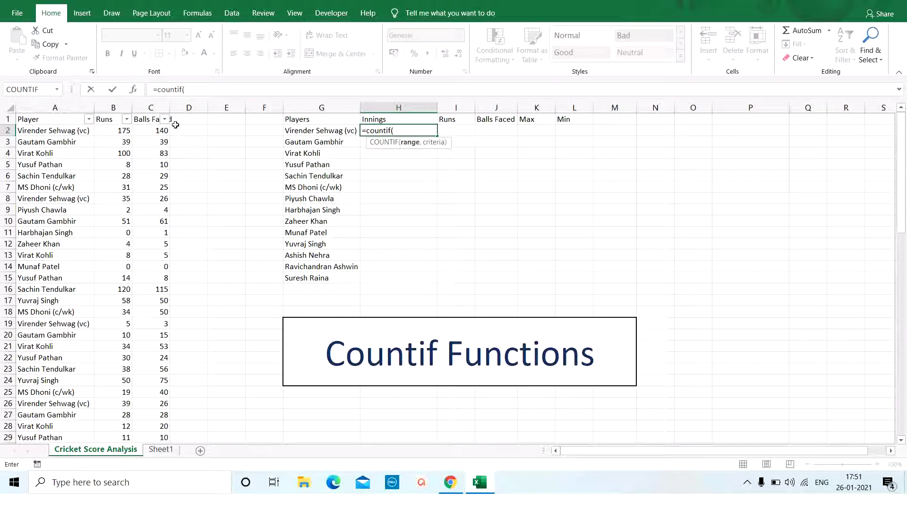
click(55, 132)
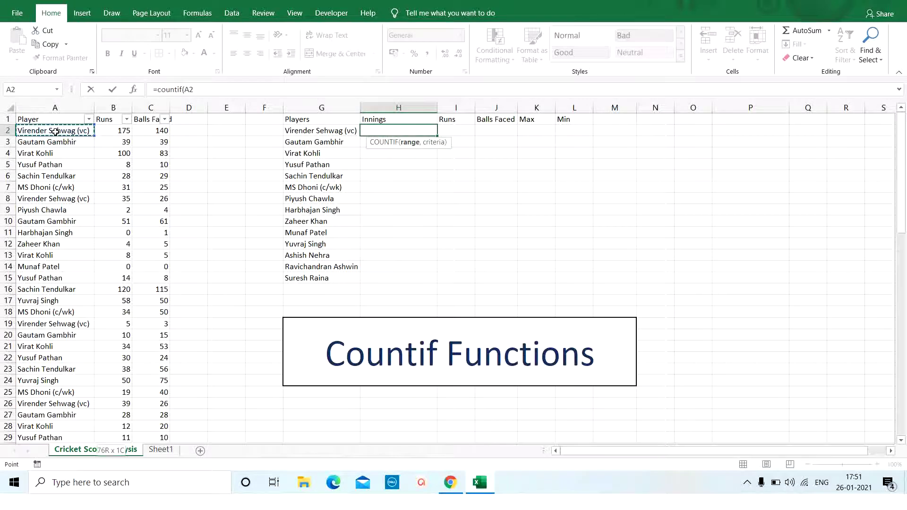
key(ctrl+shift+Down)
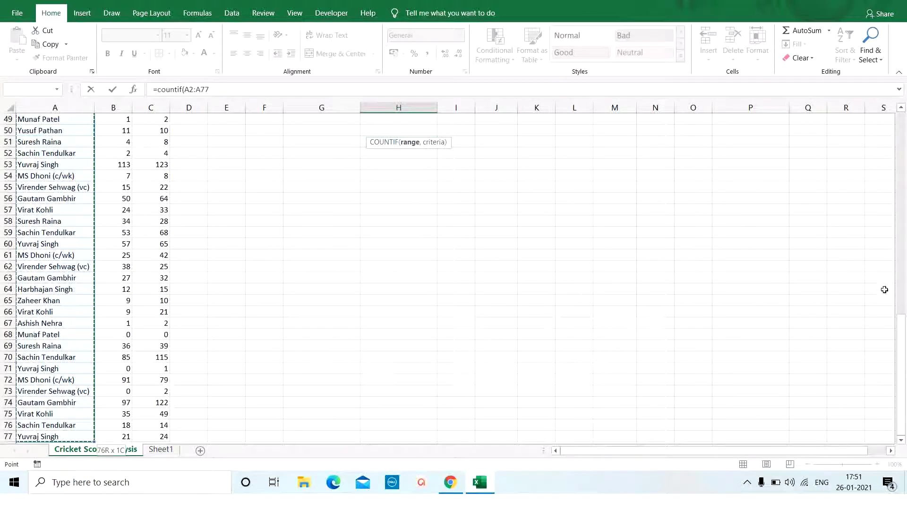
drag(903, 334, 905, 131)
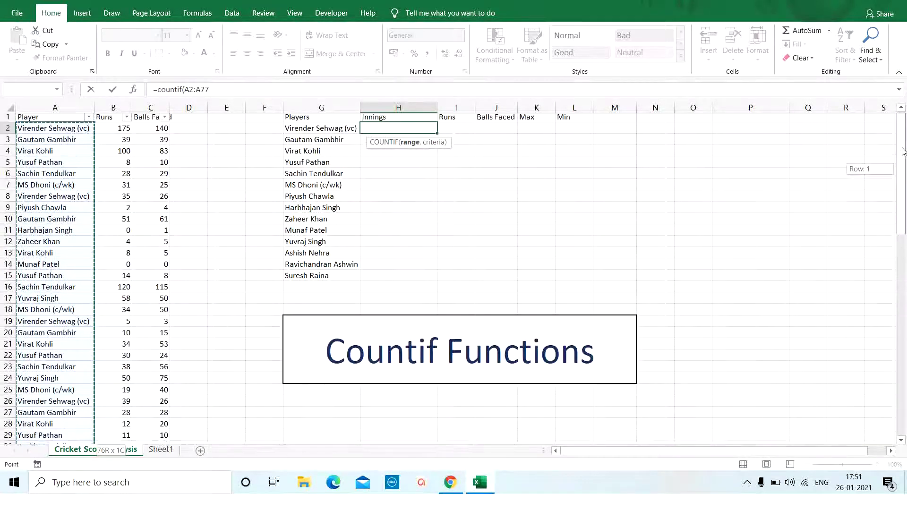
- Finish H2's formula as =COUNTIF(A2:A77,G2) so it returns 8 innings
click(214, 90)
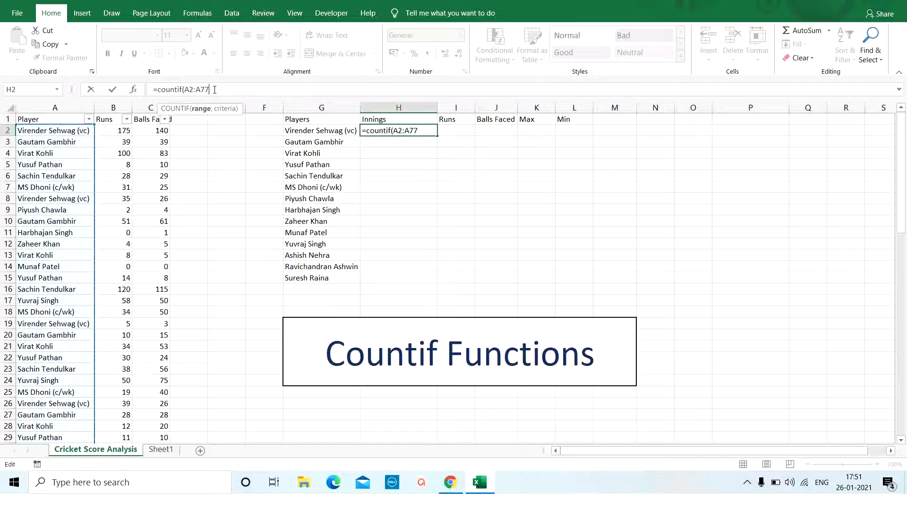
text(,)
click(311, 132)
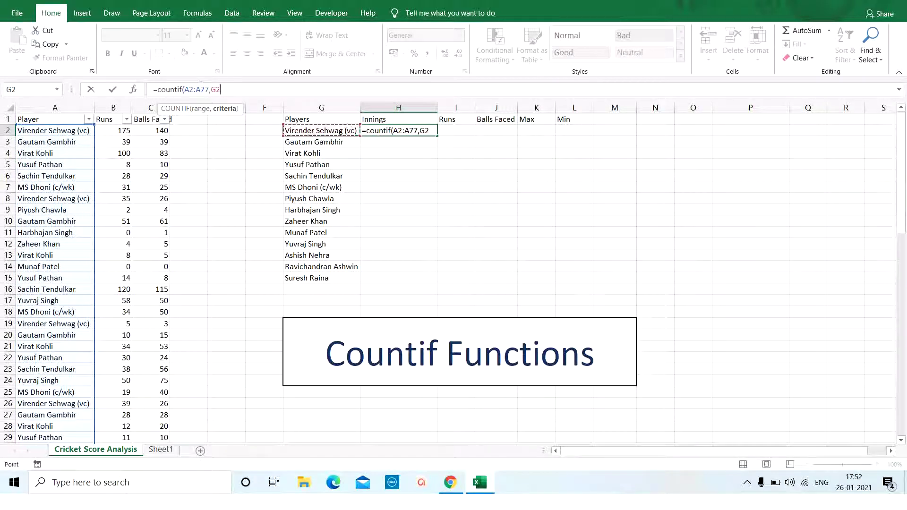
text())
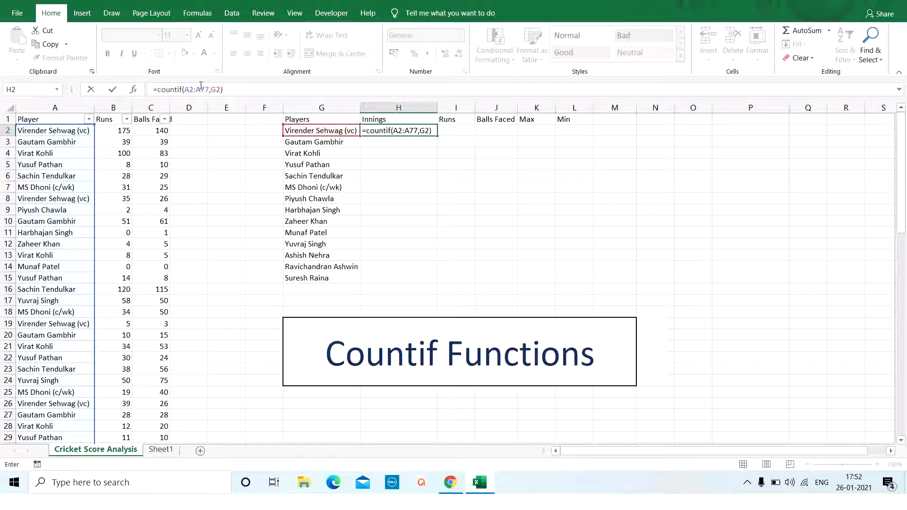
key(Return)
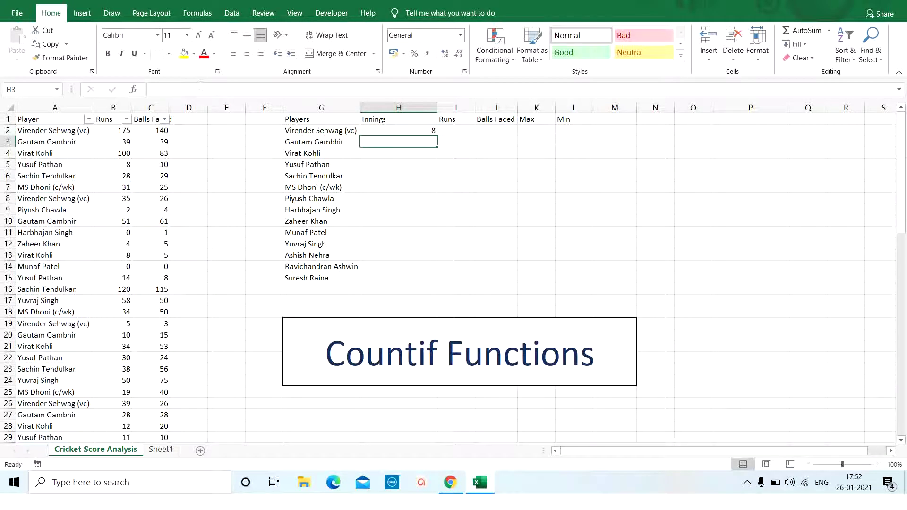
- Review H2's Innings count of 8 against the summary player names
click(407, 130)
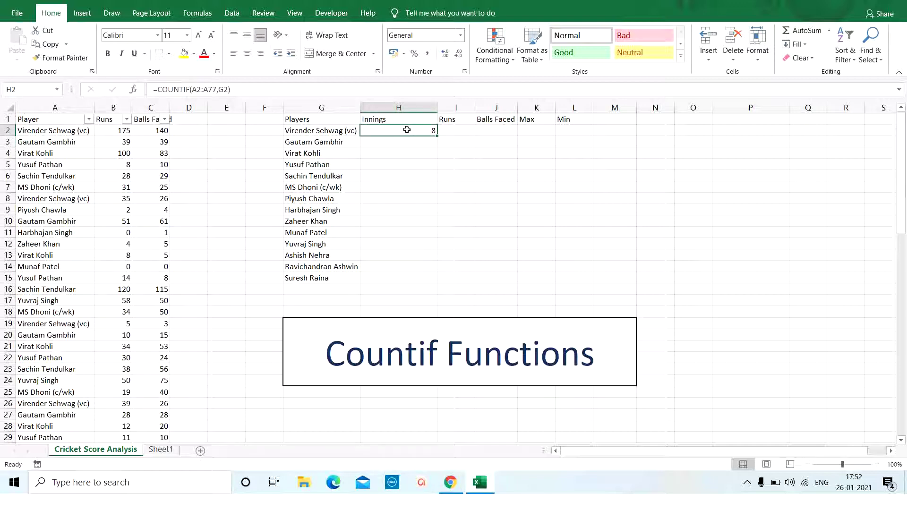
key(Down)
key(Left)
key(Down)
key(Down)
key(Down)
key(Down)
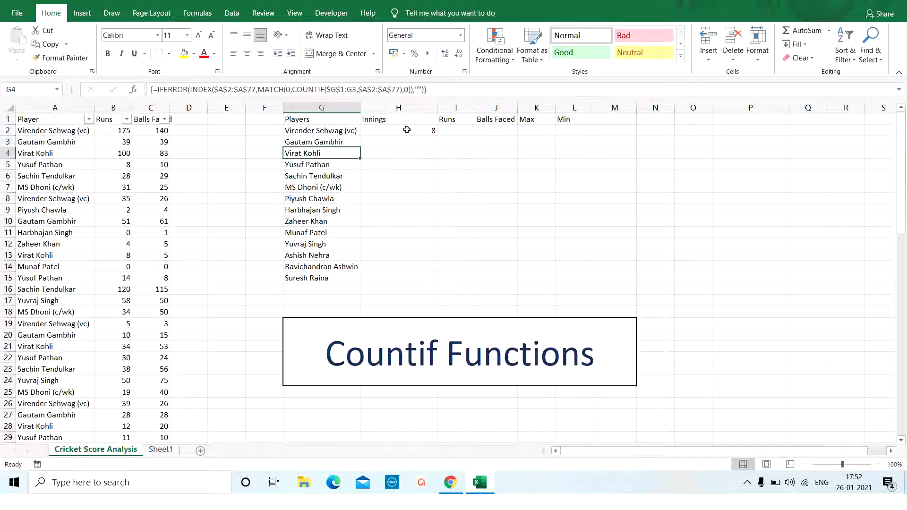
key(Up)
key(Up)
key(Up)
key(Up)
key(Up)
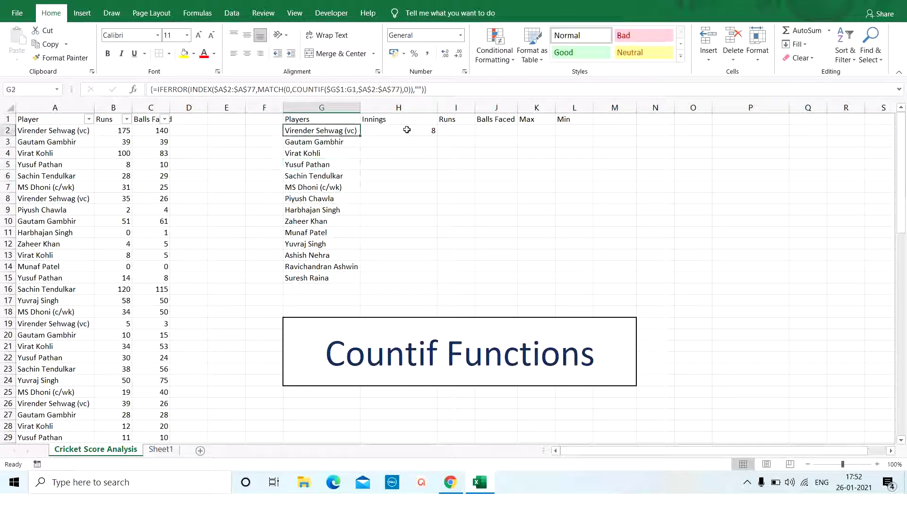
key(Right)
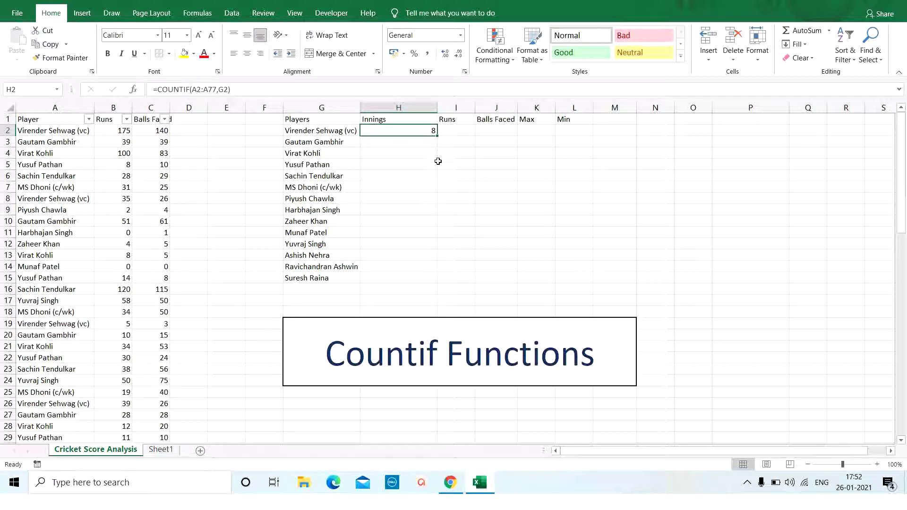
- Fill the COUNTIF formula down to H15 and compare the shifted ranges in H3 and H4
double_click(438, 135)
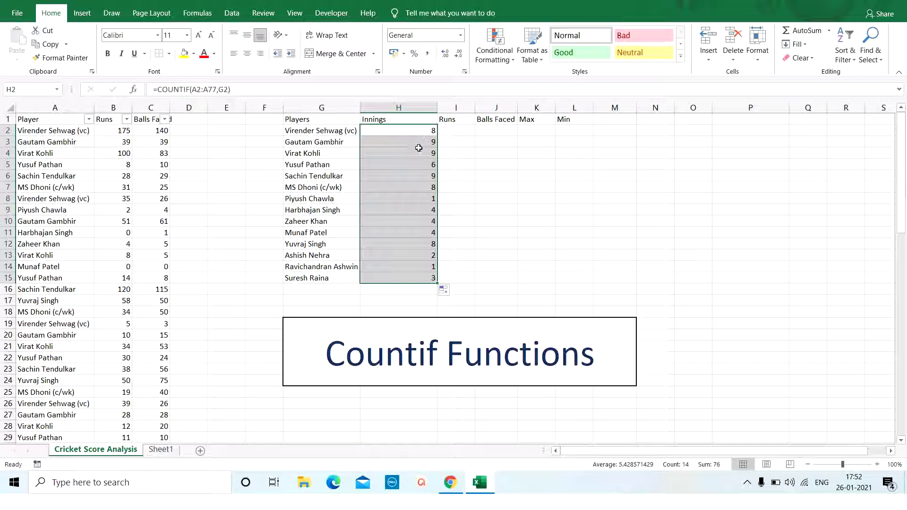
click(419, 148)
key(Up)
key(Up)
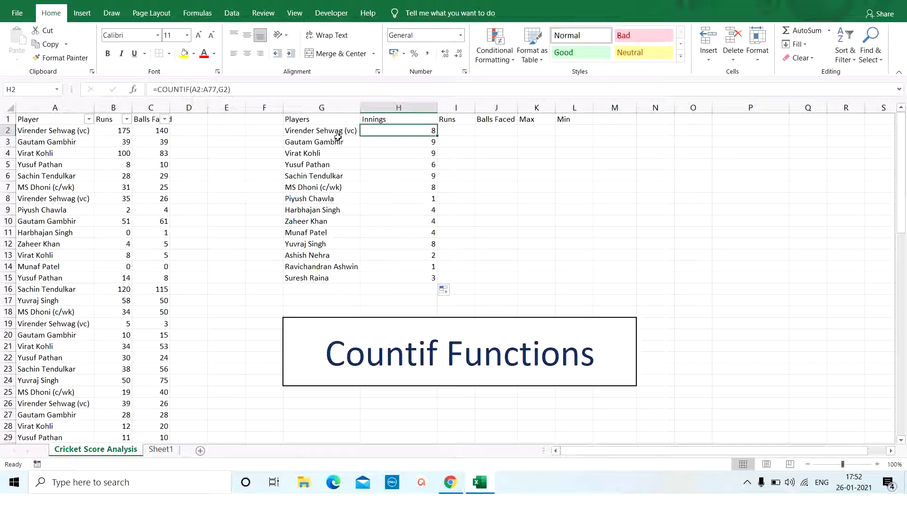
key(Down)
key(Down)
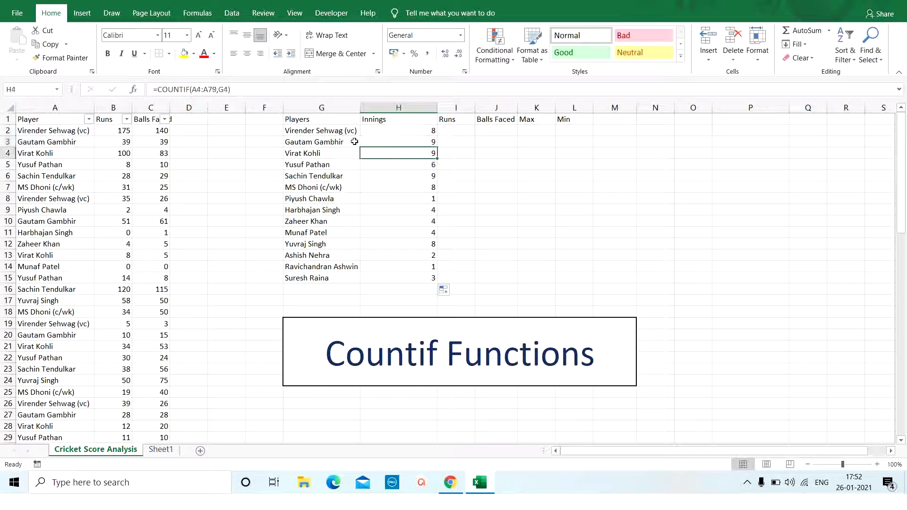
key(Down)
key(Up)
key(Up)
key(Up)
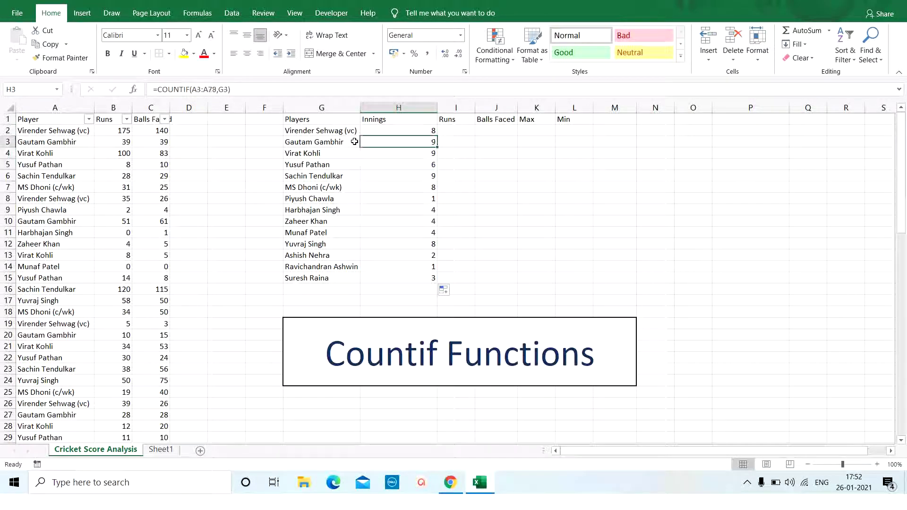
- Lock both range ends in H2's formula with F4 to read $A$2:$A$77
click(196, 89)
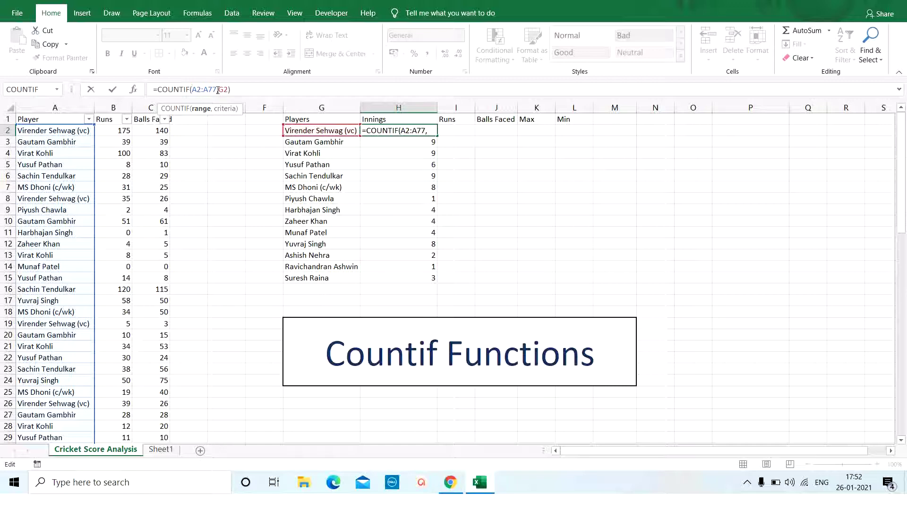
key(F4)
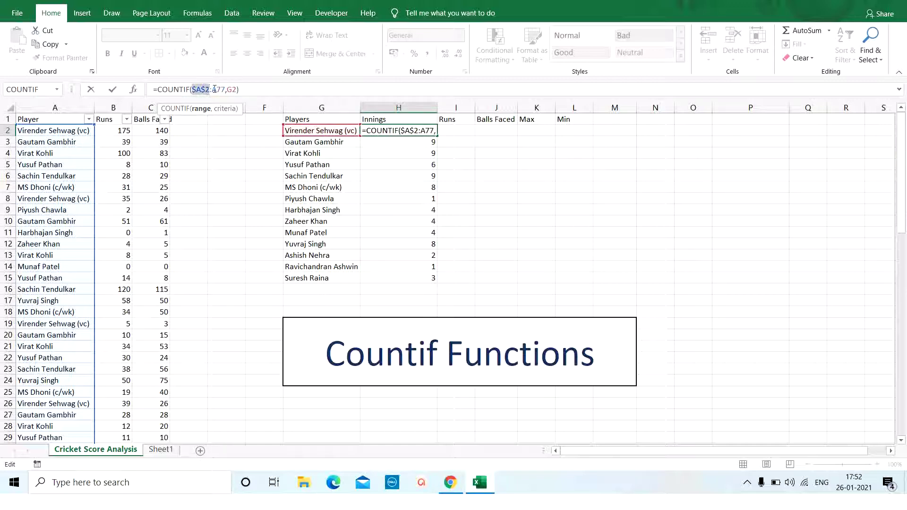
click(213, 89)
key(F4)
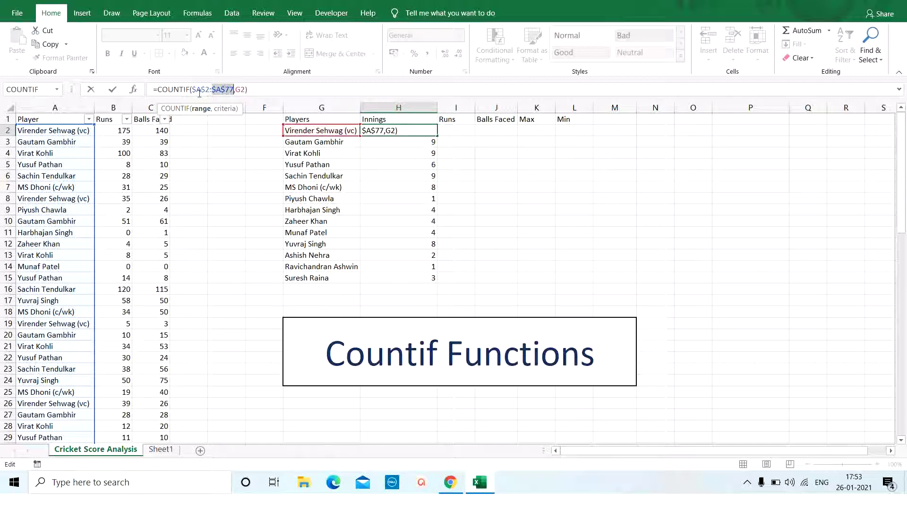
click(257, 90)
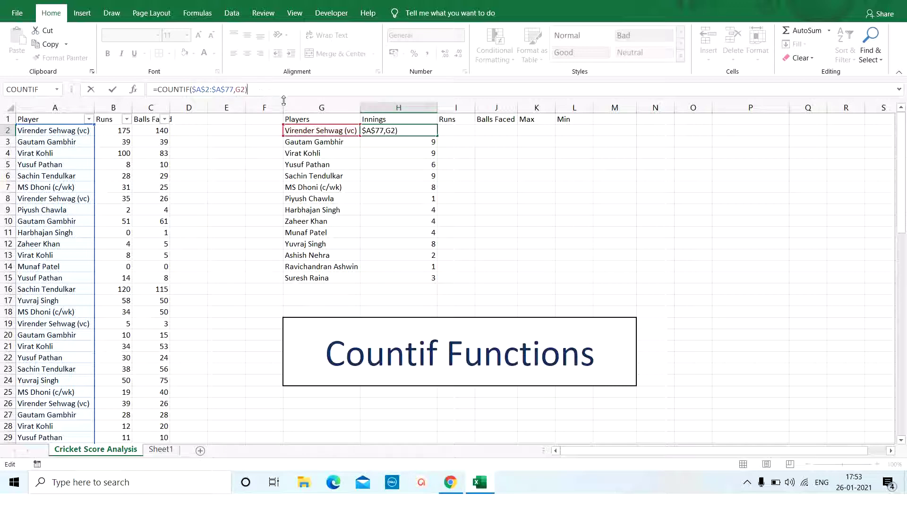
- Confirm H2's absolute-range formula and fill it down the Innings column to H15
key(Return)
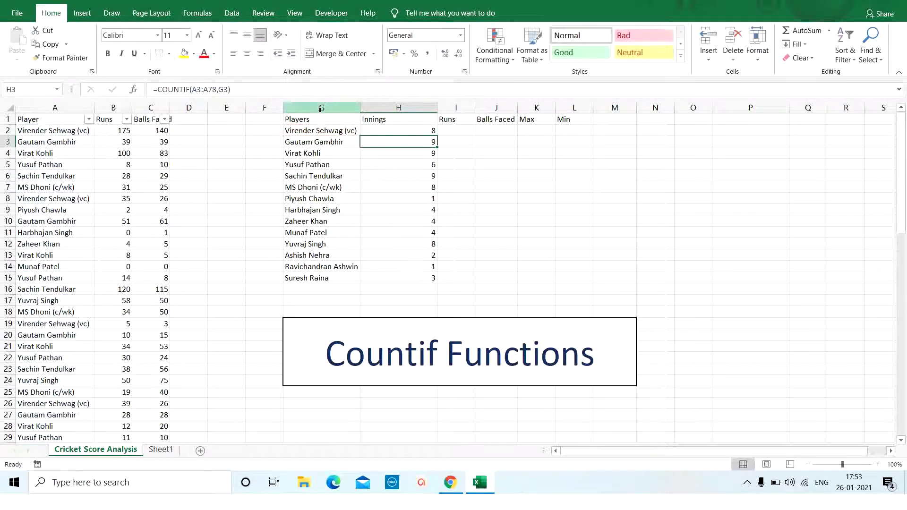
click(376, 131)
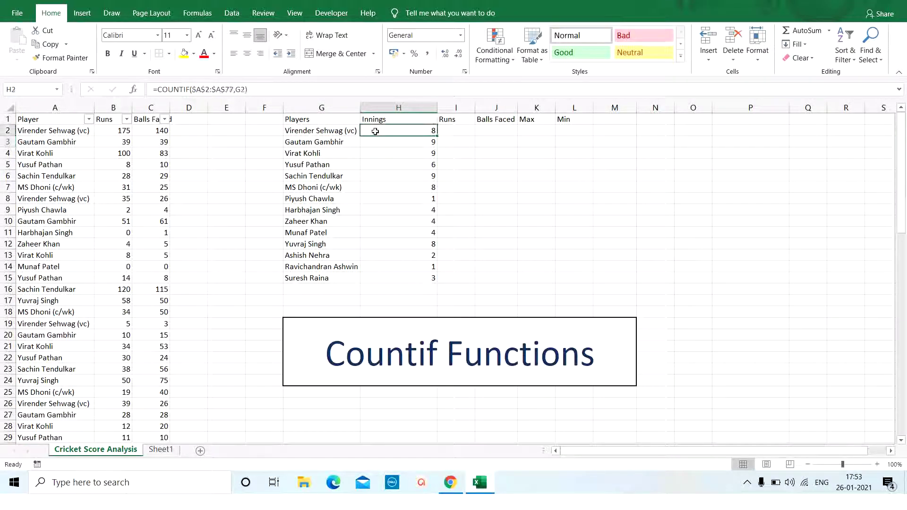
double_click(437, 136)
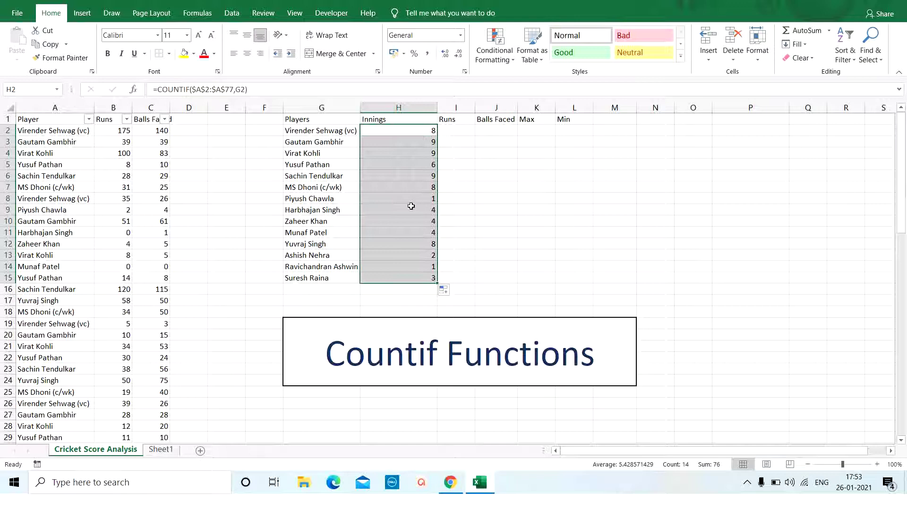
- Verify H3 reads =COUNTIF($A$2:$A$77,G3) and compare with the player-list formula in G2
click(410, 139)
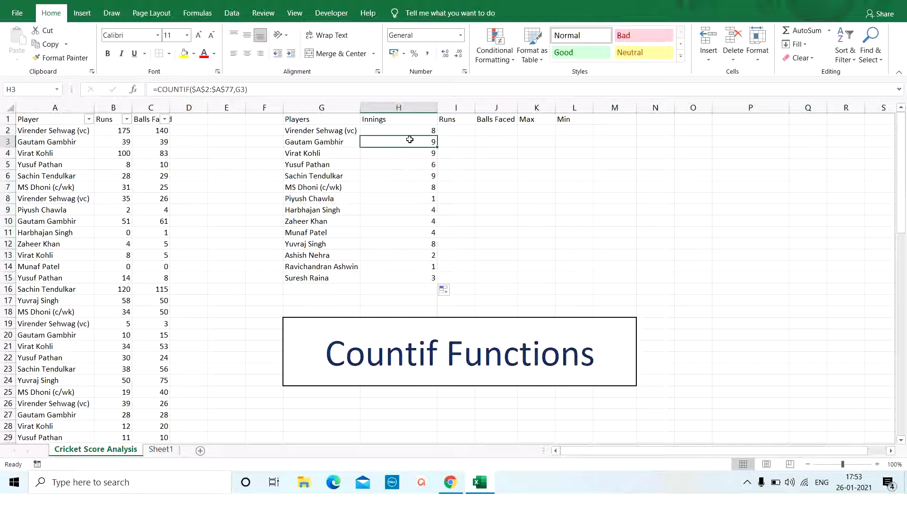
key(Up)
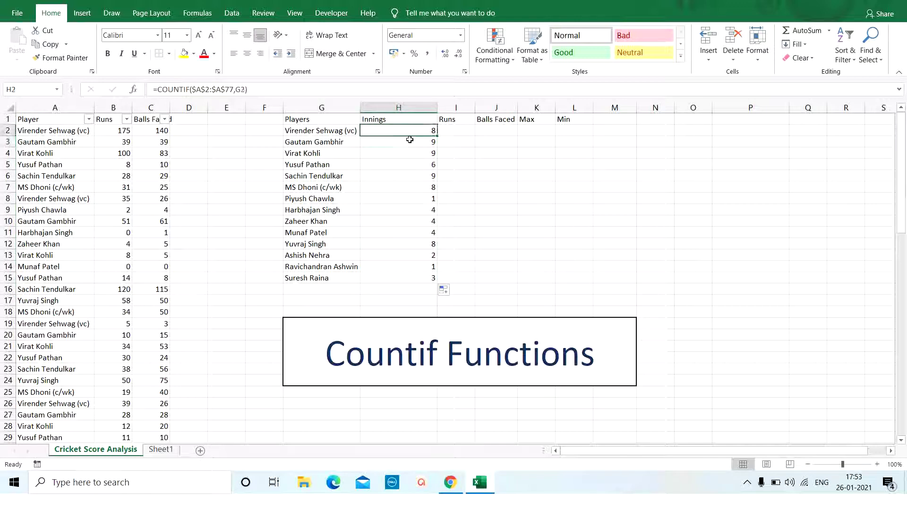
key(Left)
key(Right)
click(325, 131)
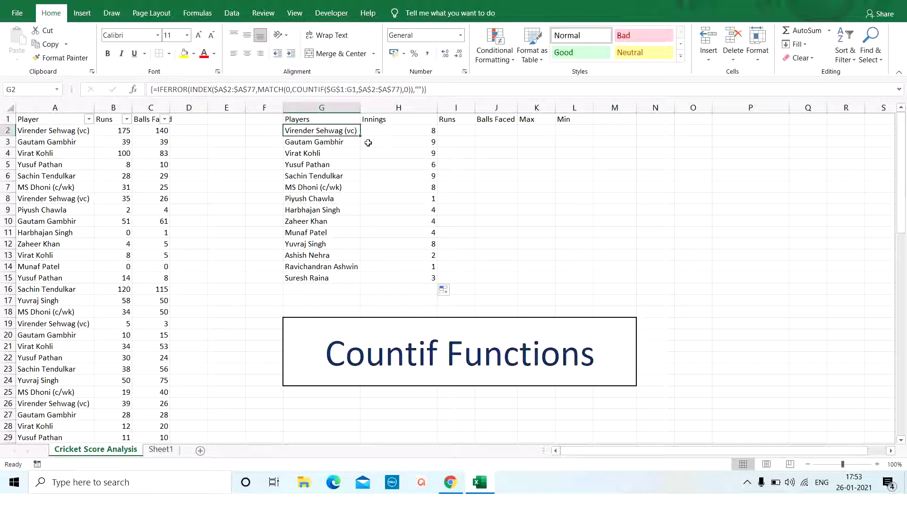
click(403, 142)
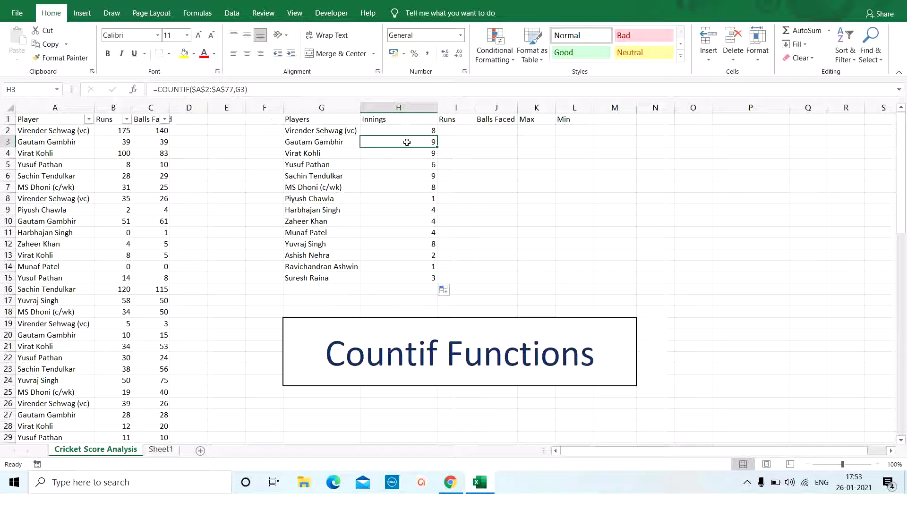
key(Down)
key(Down)
key(Down)
key(Down)
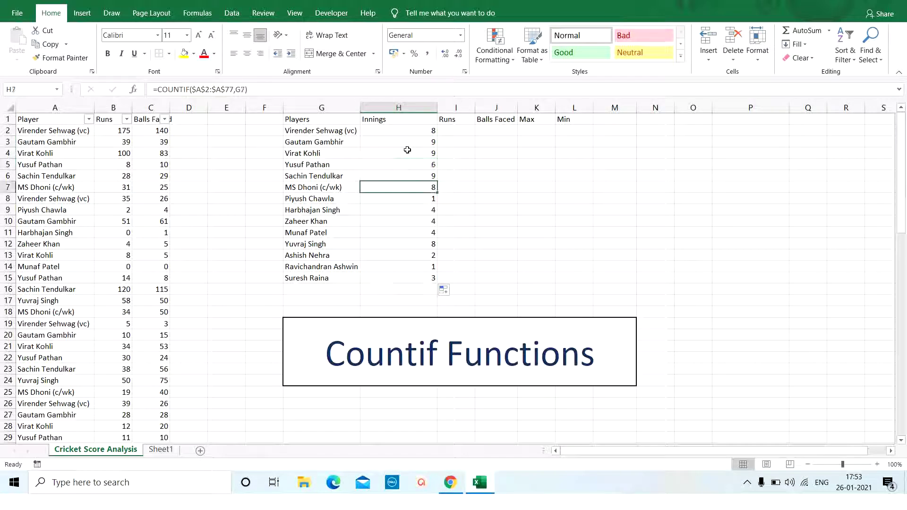
key(Down)
key(Down)
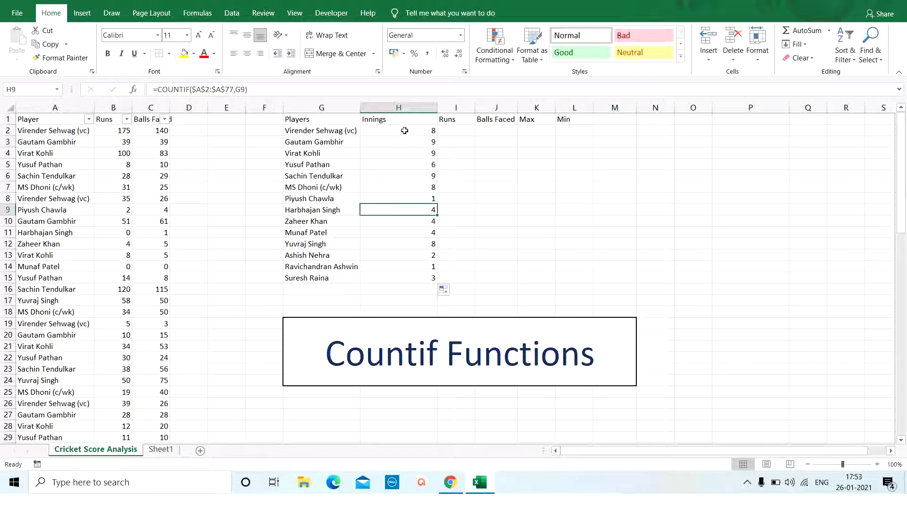
click(405, 130)
key(Down)
key(Down)
key(Down)
key(Down)
key(Down)
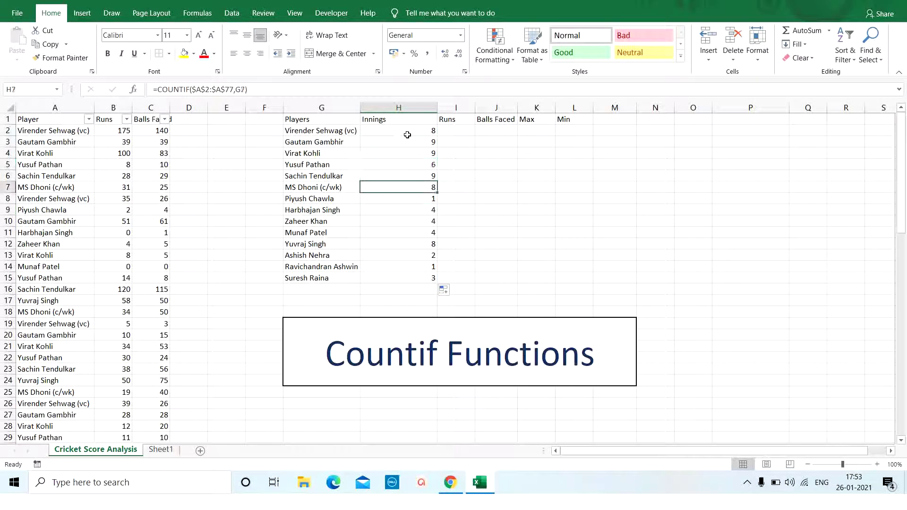
key(Up)
click(416, 131)
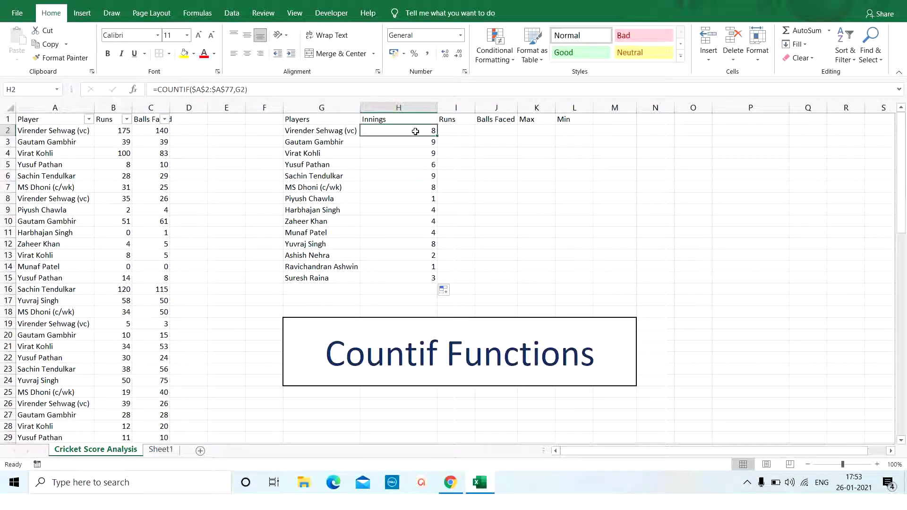
key(Down)
key(Down)
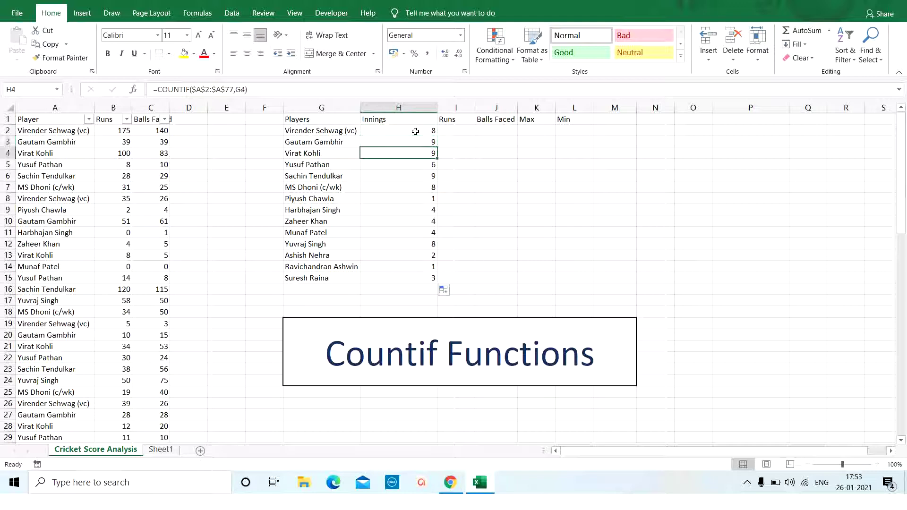
key(Down)
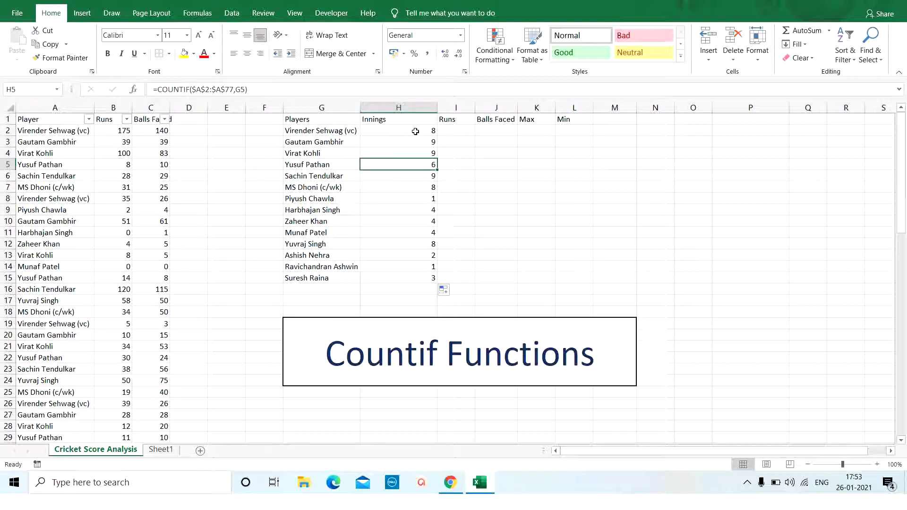
key(Down)
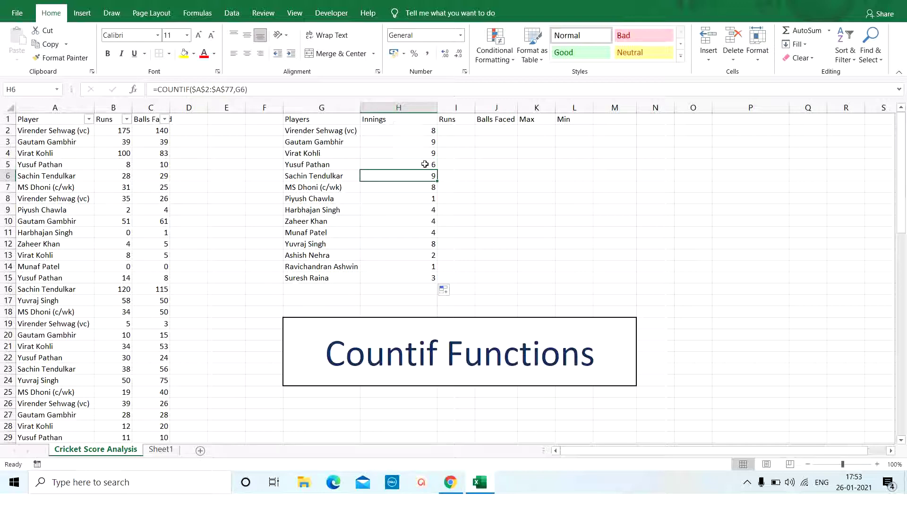
key(Down)
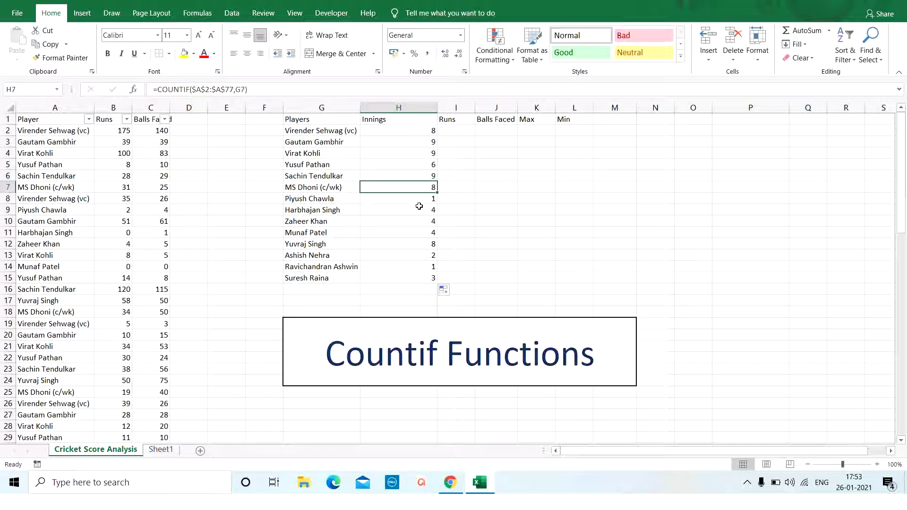
key(Down)
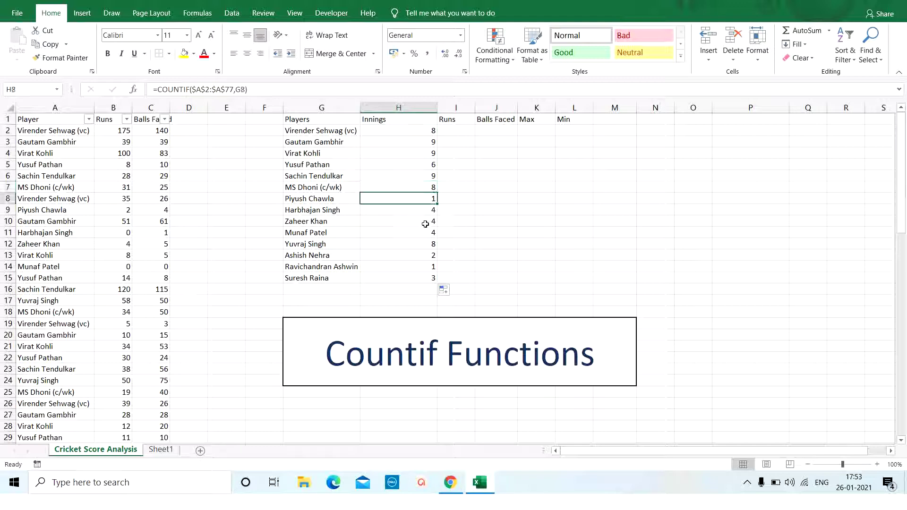
key(Down)
key(Down)
key(Down)
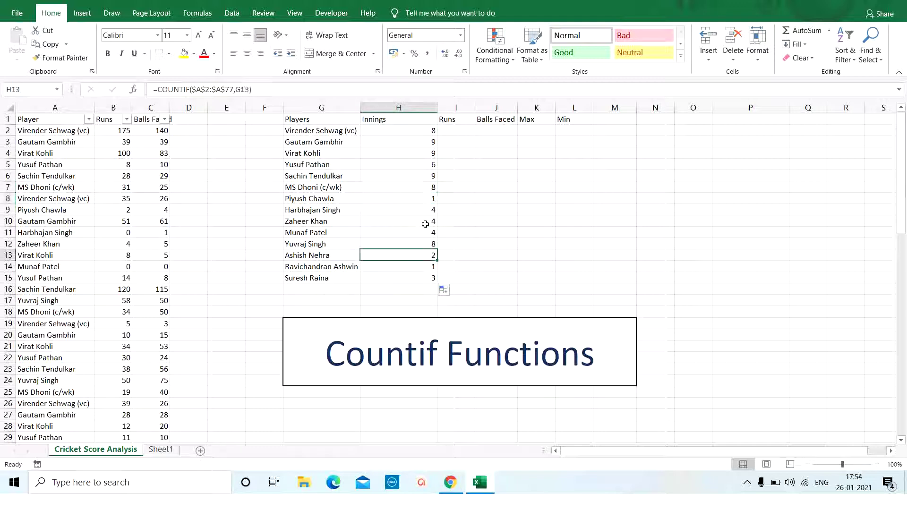